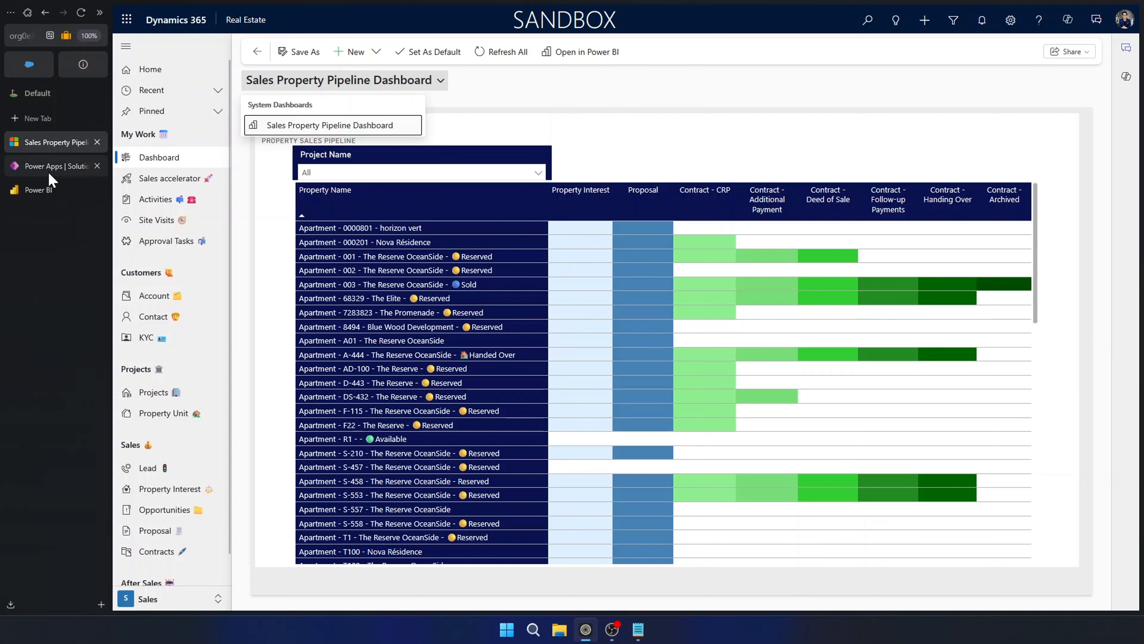
Switch to Power BI and check the Property Management workspace that holds the sales dashboards
left_click(40, 189)
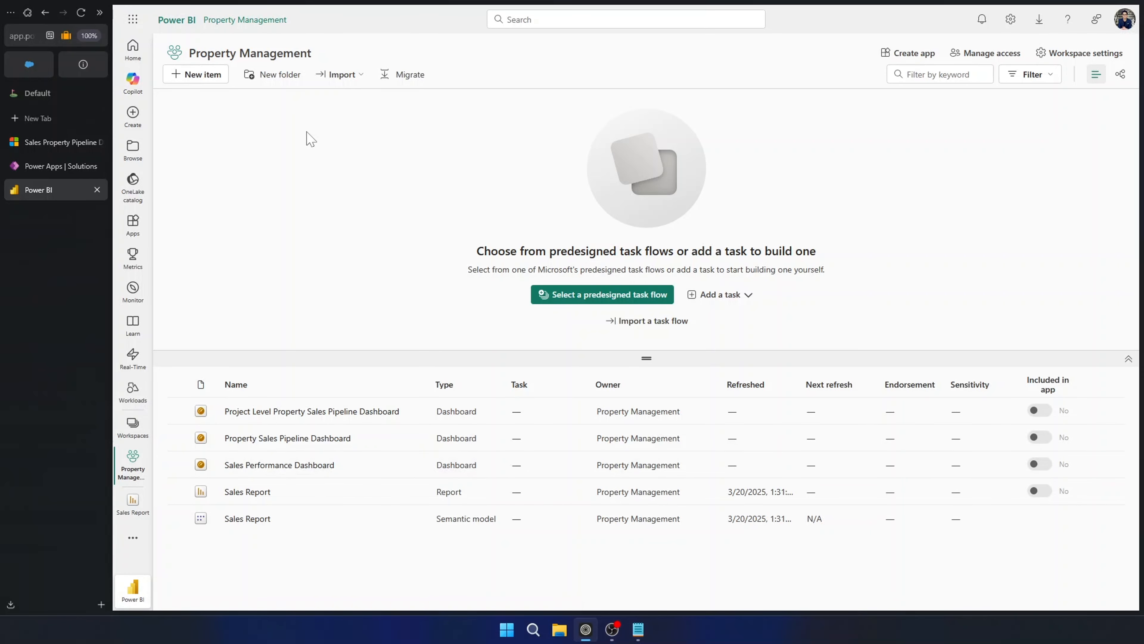
left_click_drag(189, 52, 311, 53)
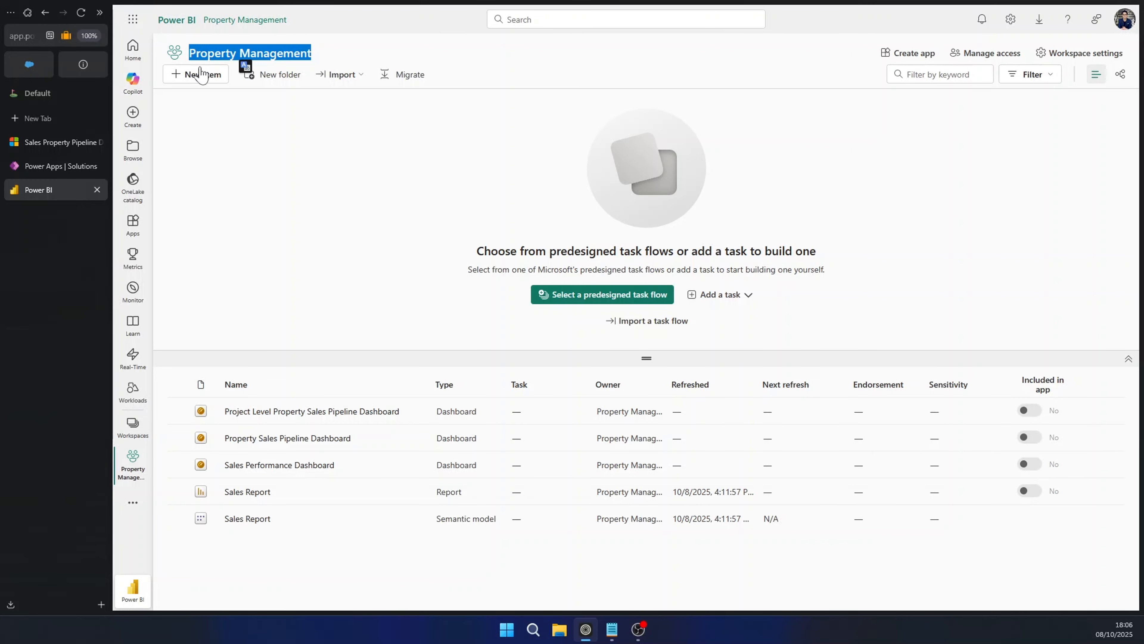
Switch to Power Apps and show the dashboards of the SC - Demo solution
left_click(59, 166)
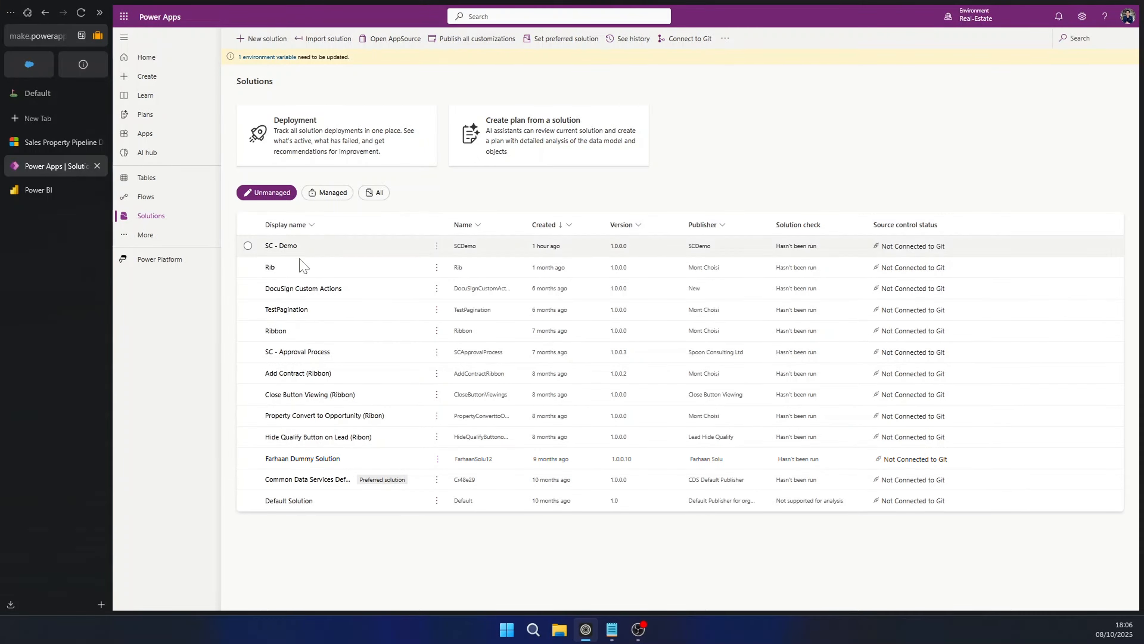
left_click(280, 247)
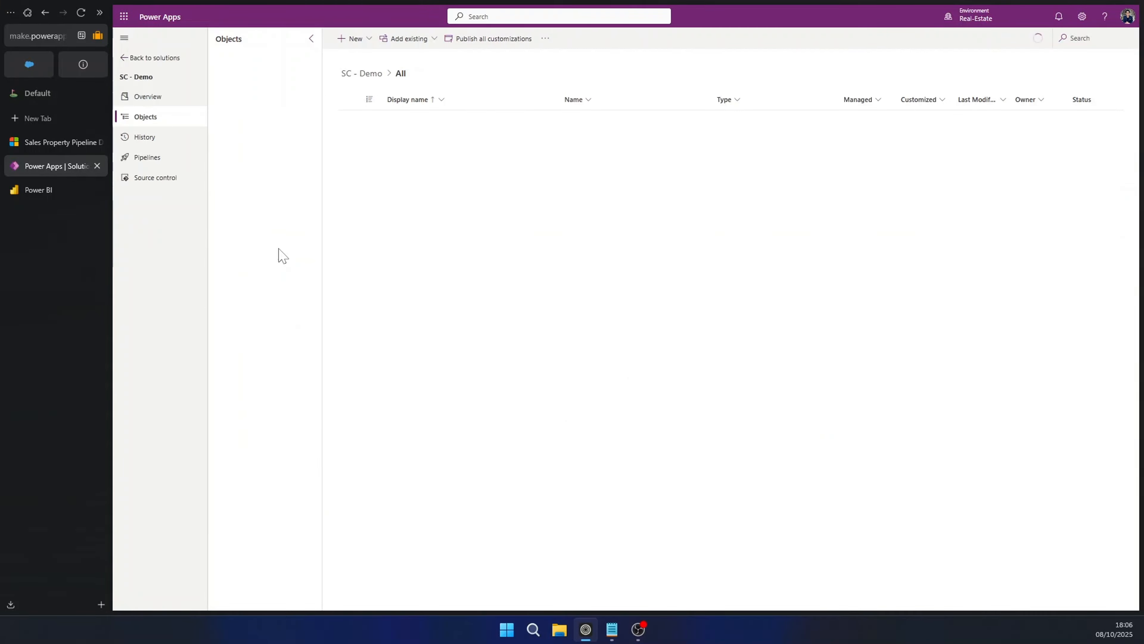
left_click(266, 180)
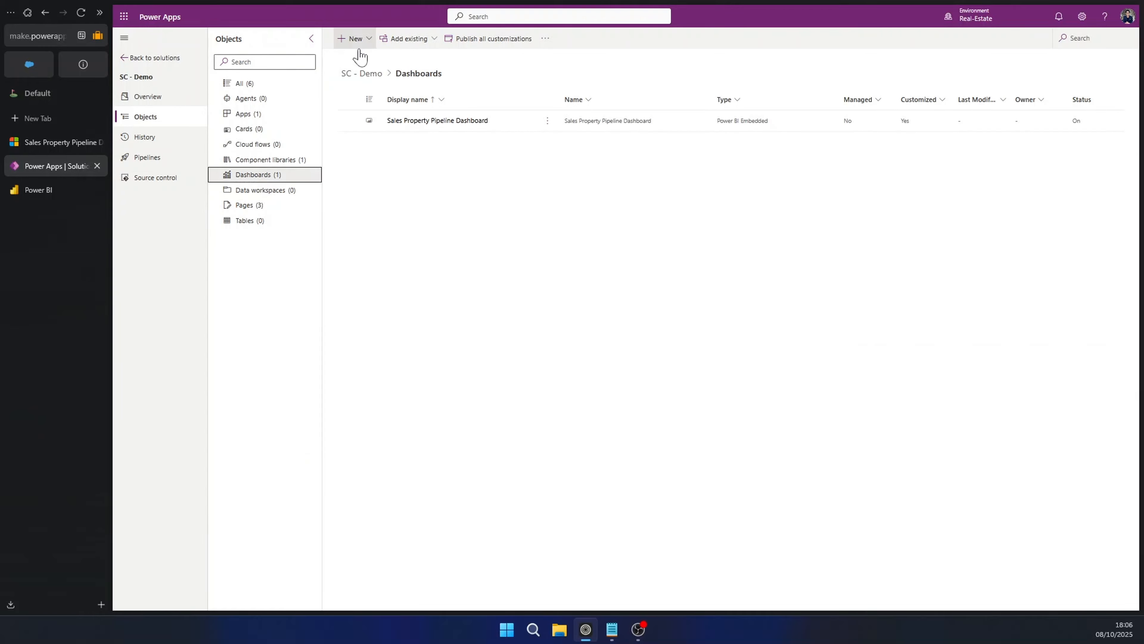
Start a new Power BI embedded dashboard named "Sales Performance Dashboard" with the type Power BI dashboard
left_click(356, 40)
mouse_move(371, 111)
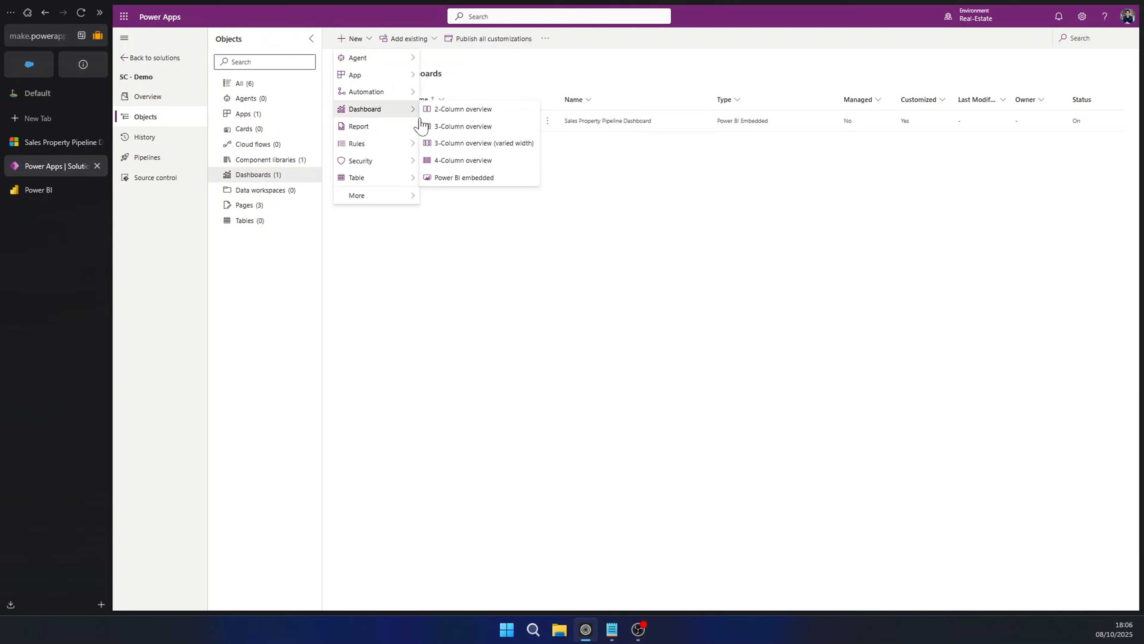
left_click(468, 177)
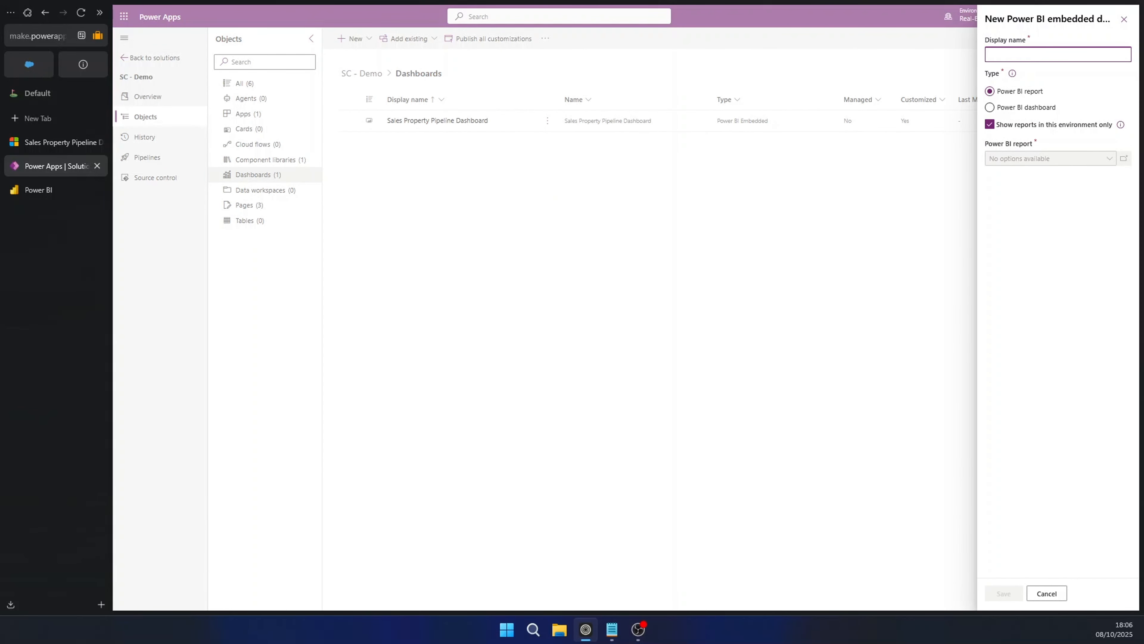
type("Sales Performance Dashboard")
double_click(1032, 54)
left_click(1032, 55)
left_click(992, 108)
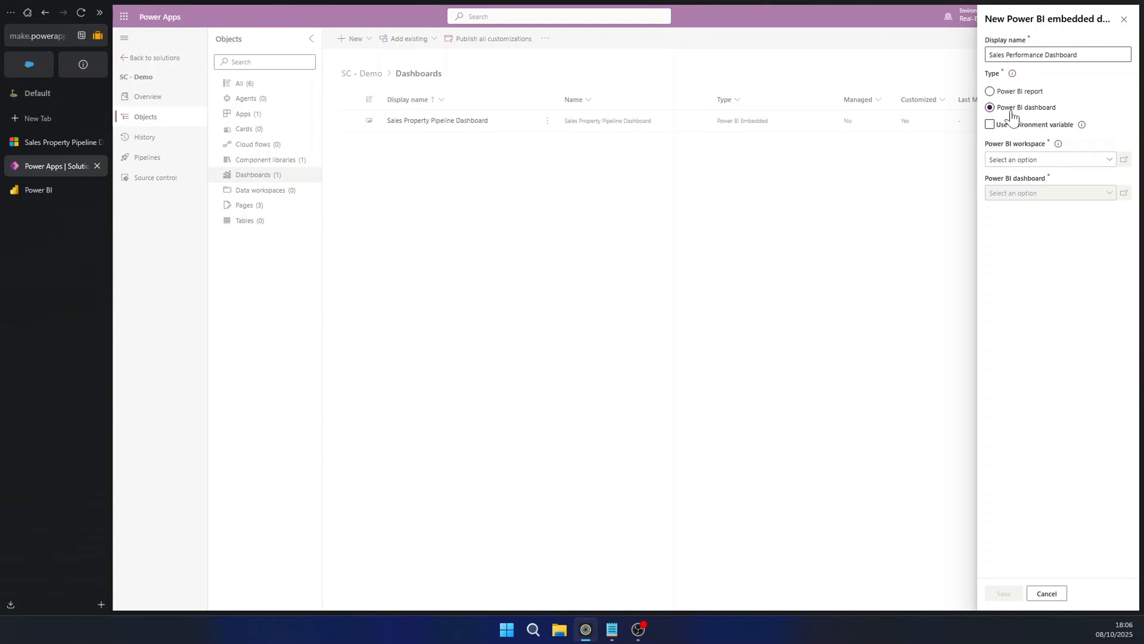
Link the new dashboard to Sales Performance Dashboard in the Property Management workspace and save it
left_click(1025, 162)
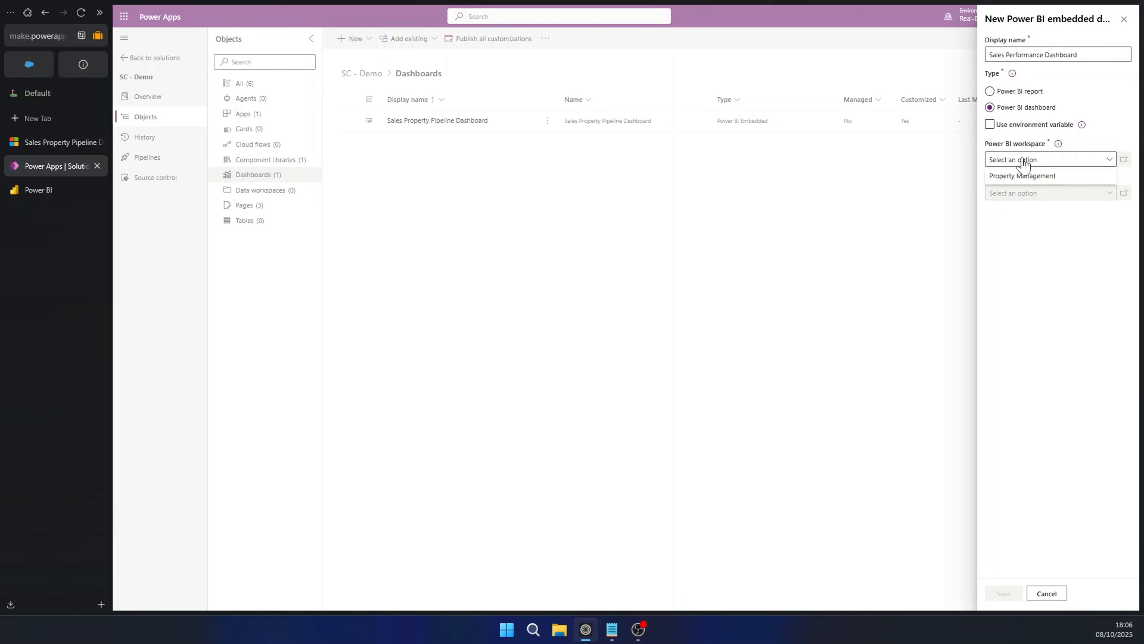
left_click(1039, 178)
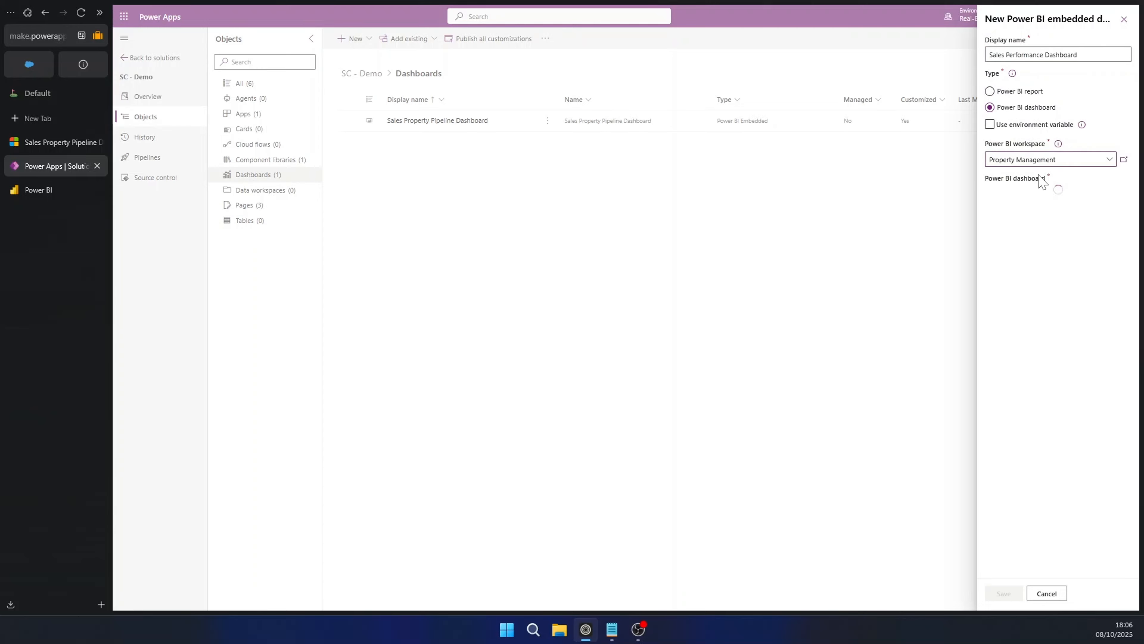
left_click(1008, 198)
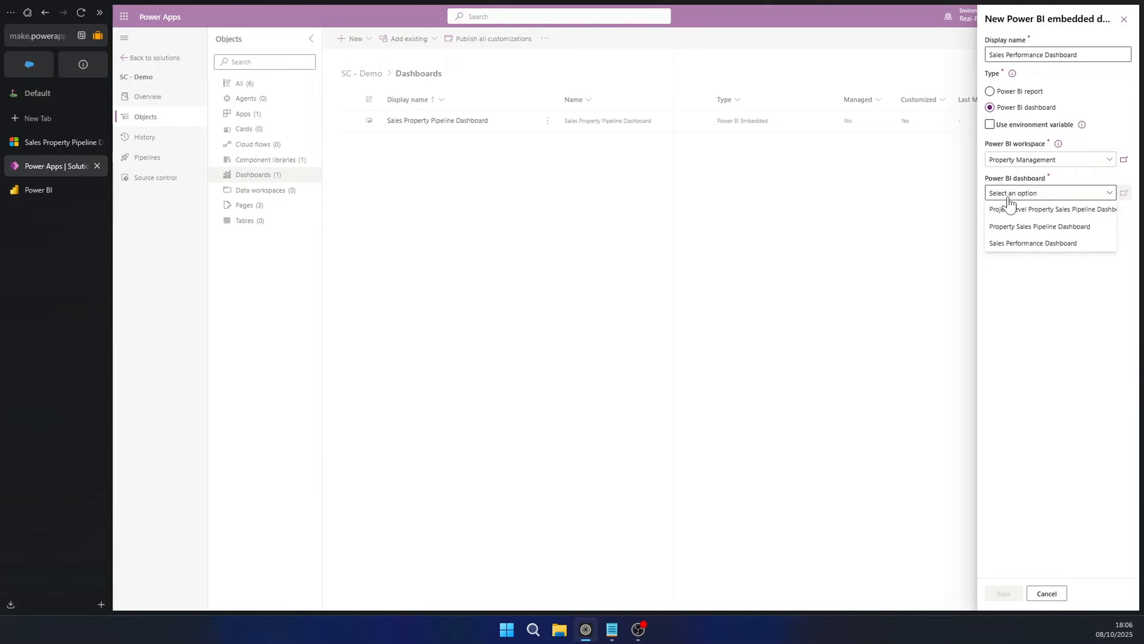
left_click(1029, 243)
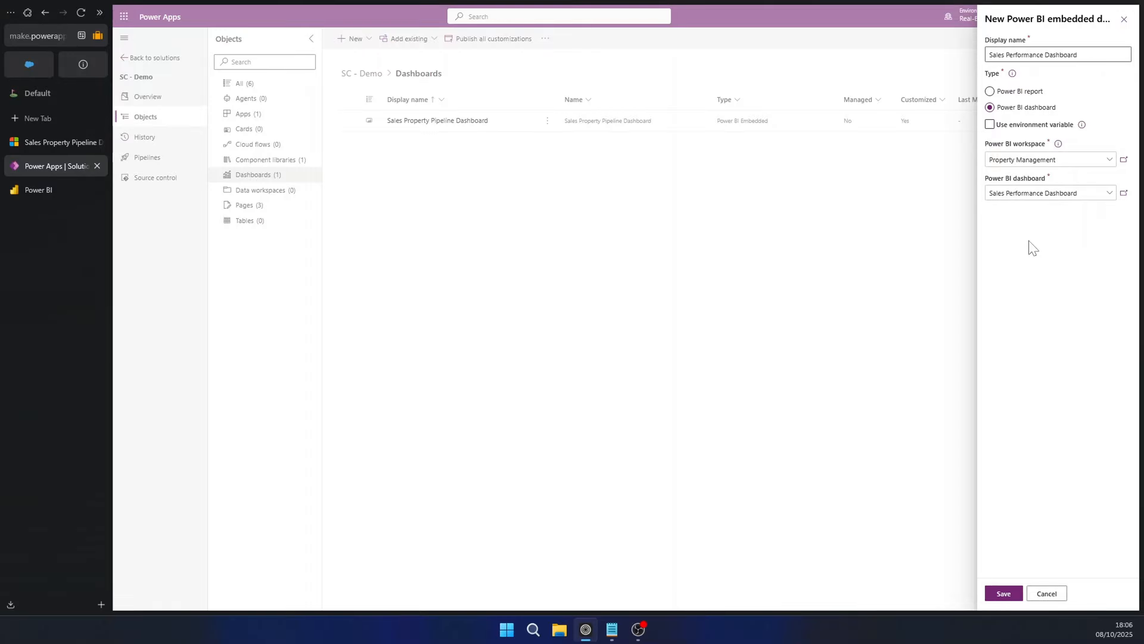
left_click(1004, 592)
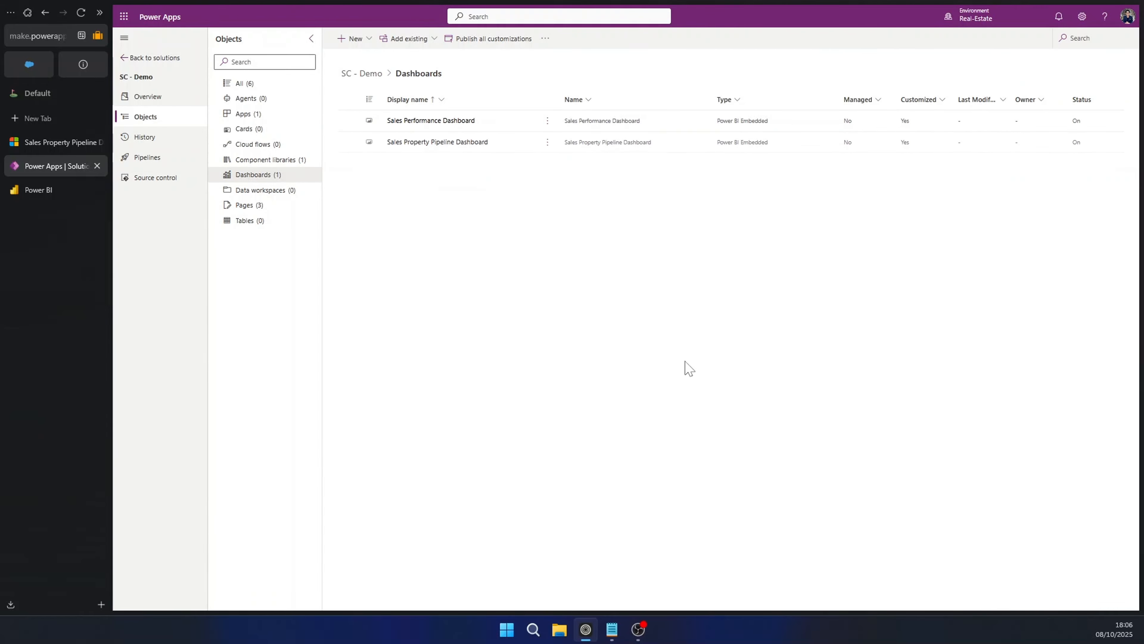
Publish the Sales Performance Dashboard from the solution's dashboards
left_click(349, 121)
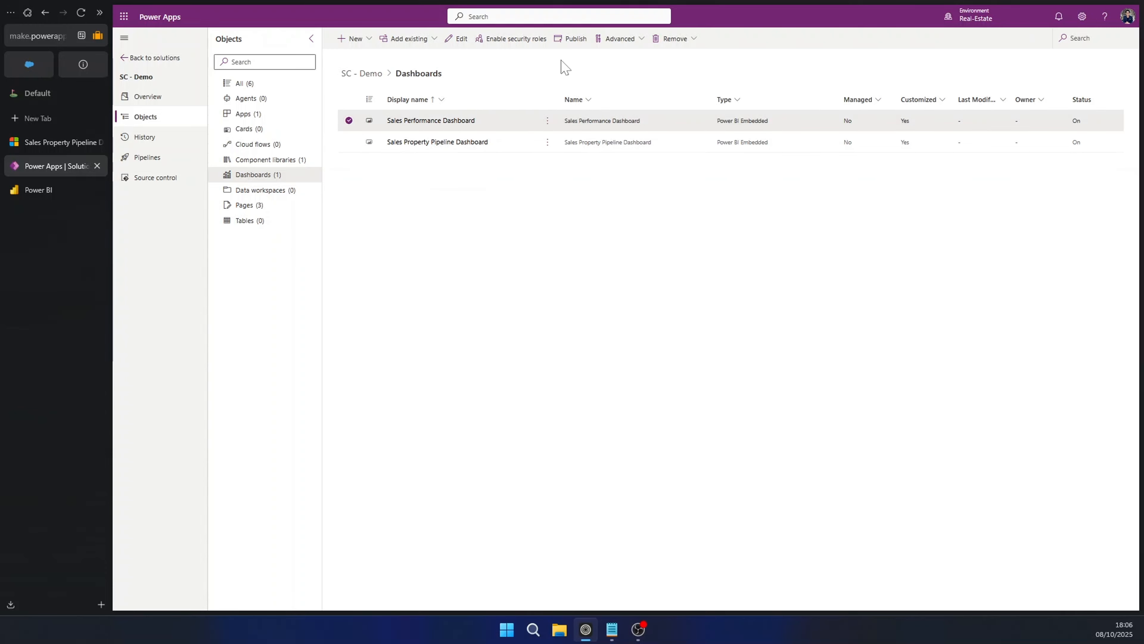
left_click(570, 40)
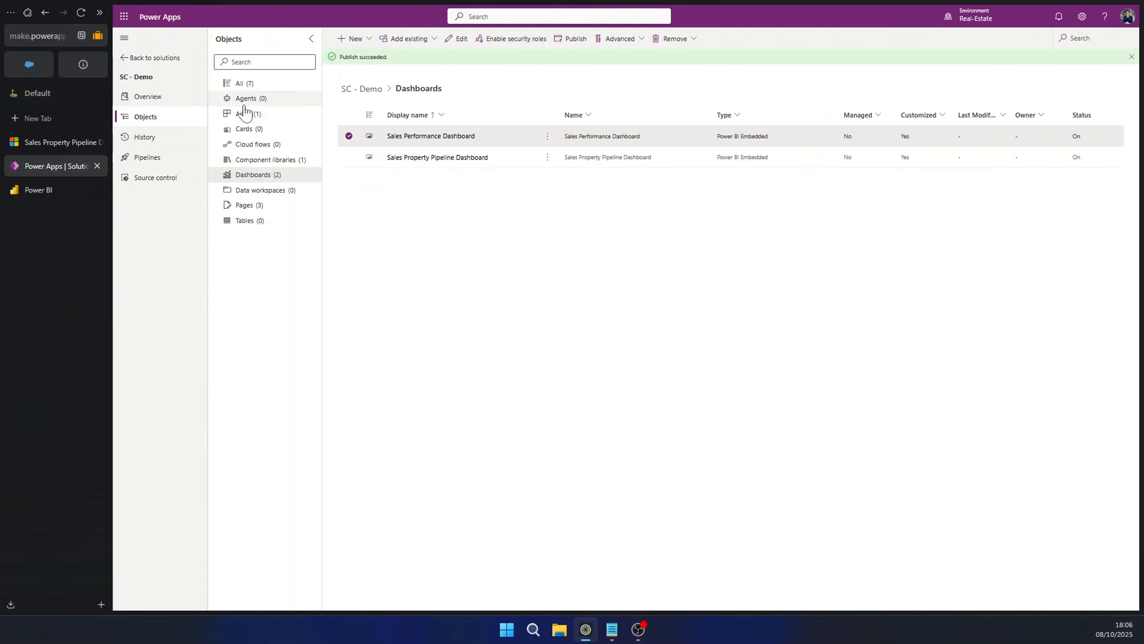
Open the solution's Real Estate app for editing and add the Power BI Sales Performance Dashboard as a page not shown in navigation
left_click(244, 113)
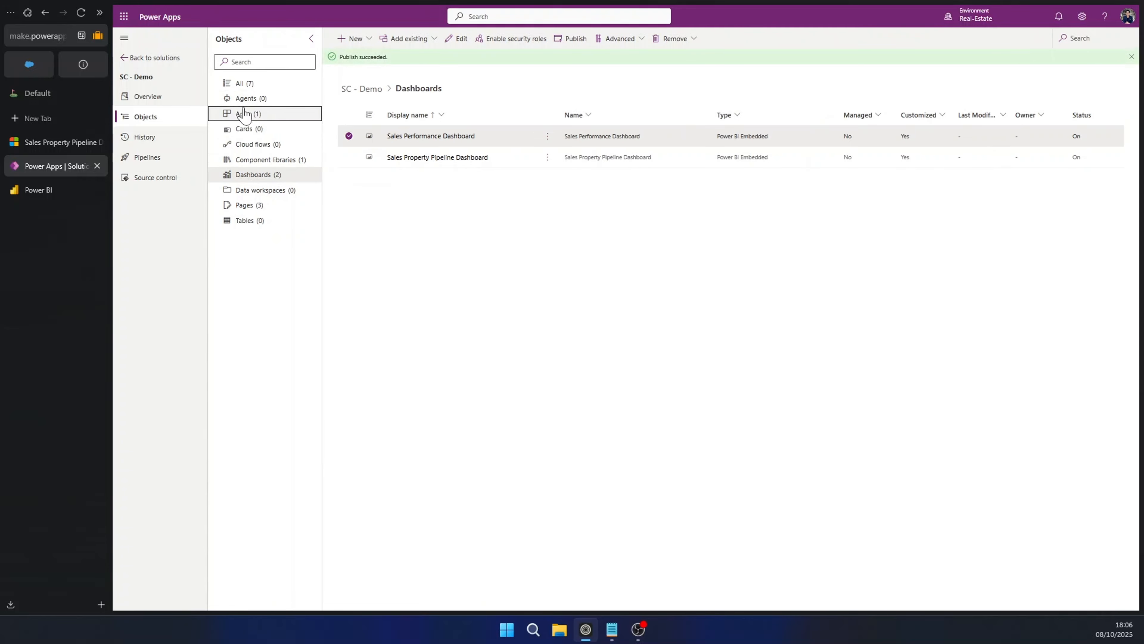
left_click(404, 121)
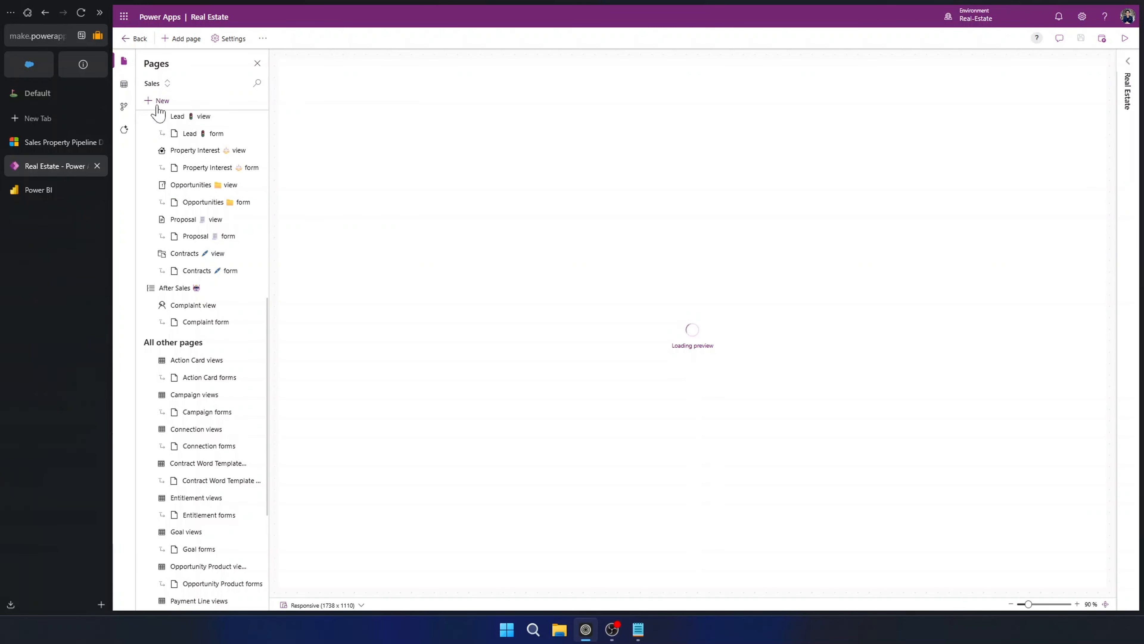
left_click(158, 103)
left_click(243, 163)
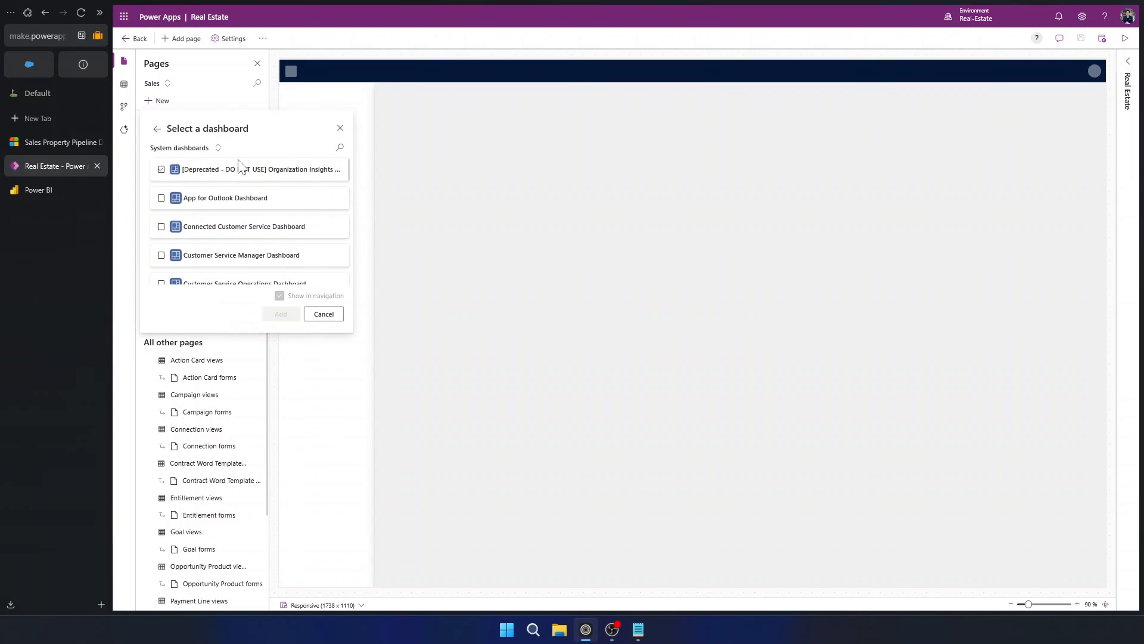
left_click(205, 149)
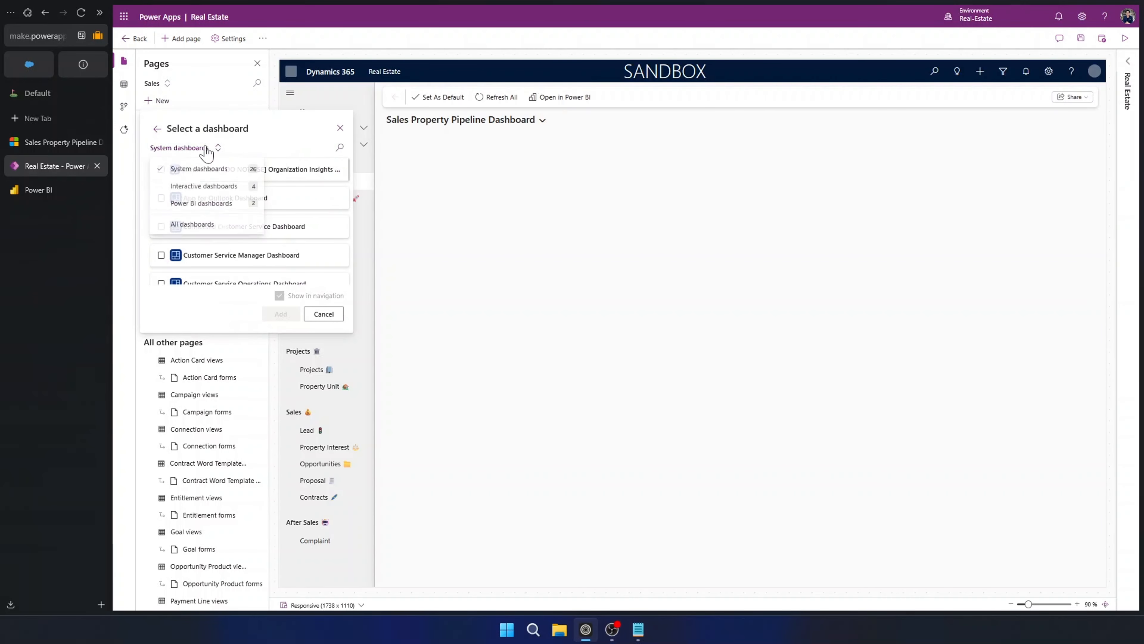
left_click(201, 203)
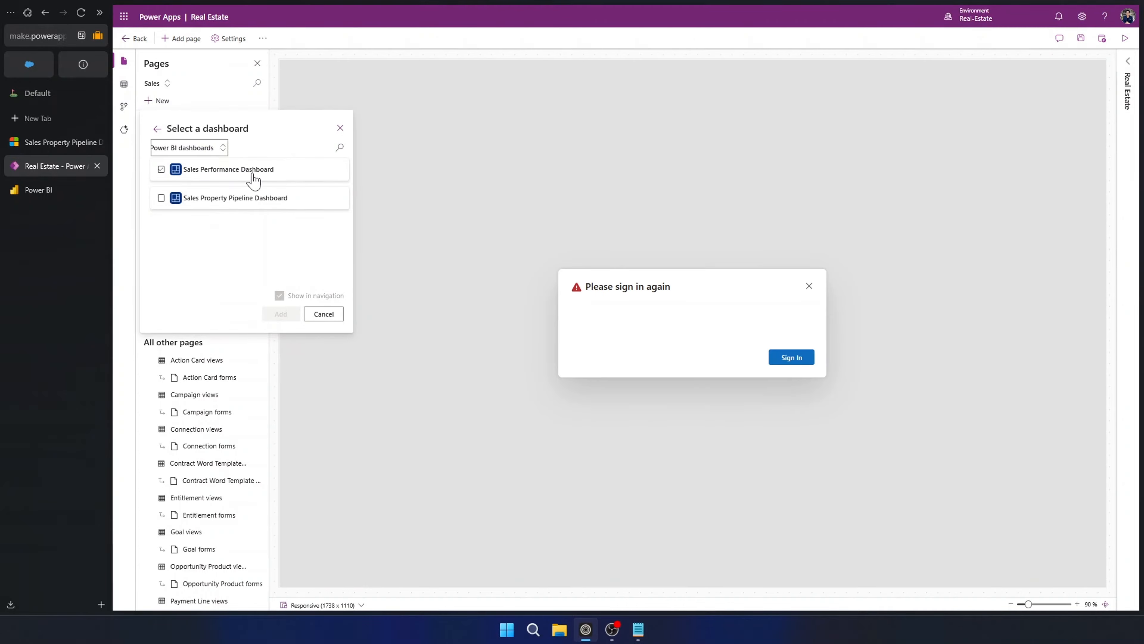
left_click(162, 170)
left_click(279, 296)
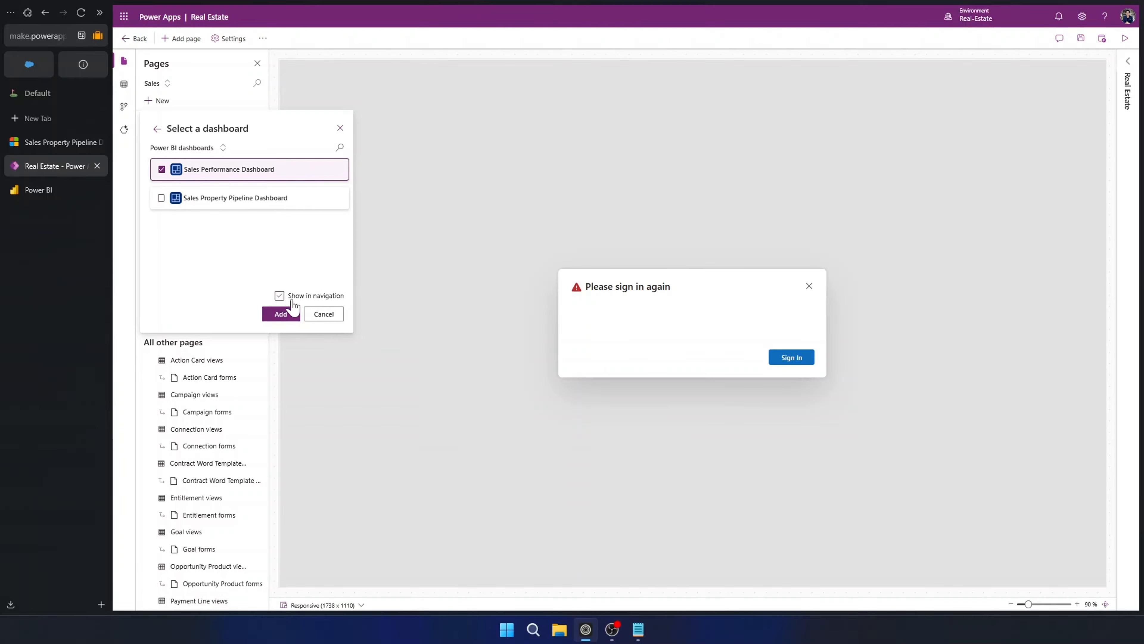
left_click(281, 315)
Preview the added Sales Performance Dashboard page under the app's other pages and save the Real Estate app
scroll(216, 252, "down", 5)
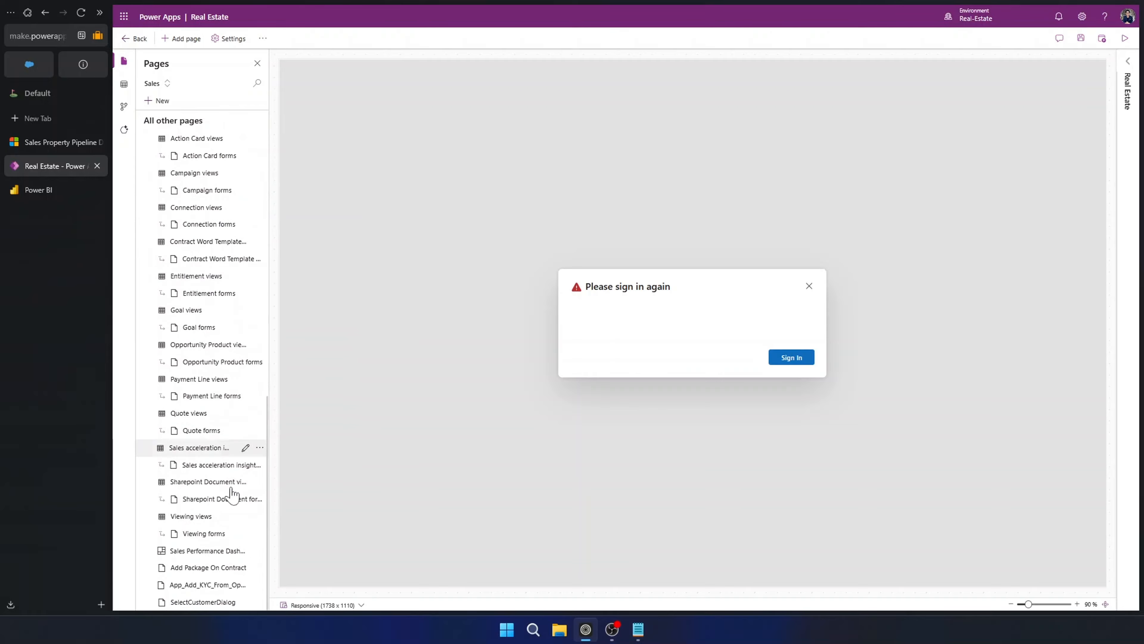
left_click(187, 551)
left_click(699, 356)
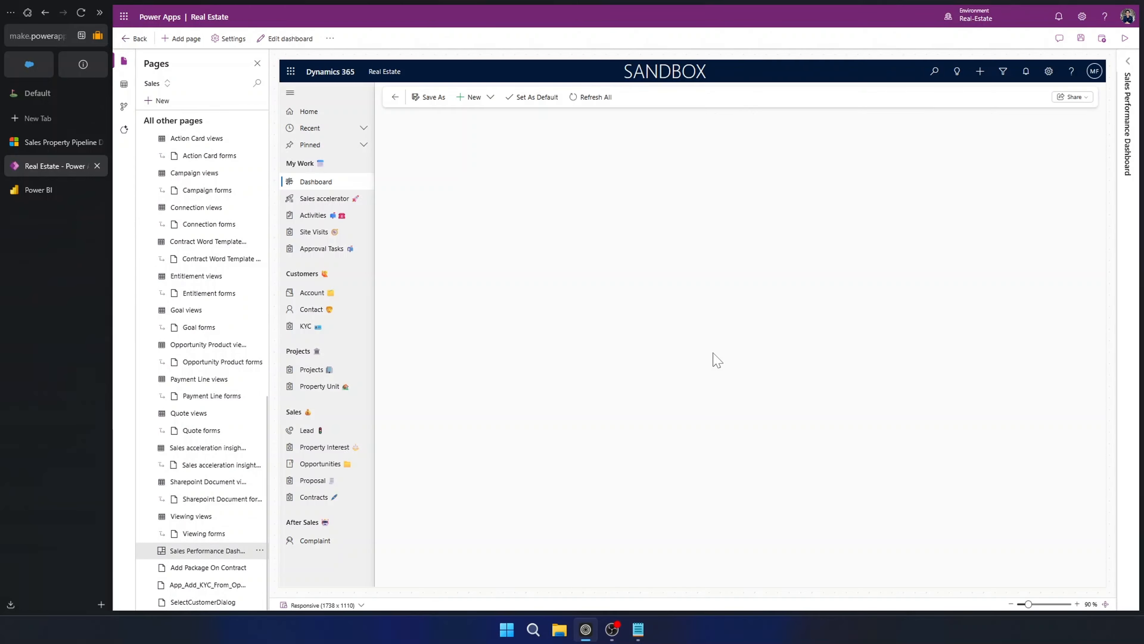
left_click(490, 128)
left_click(516, 126)
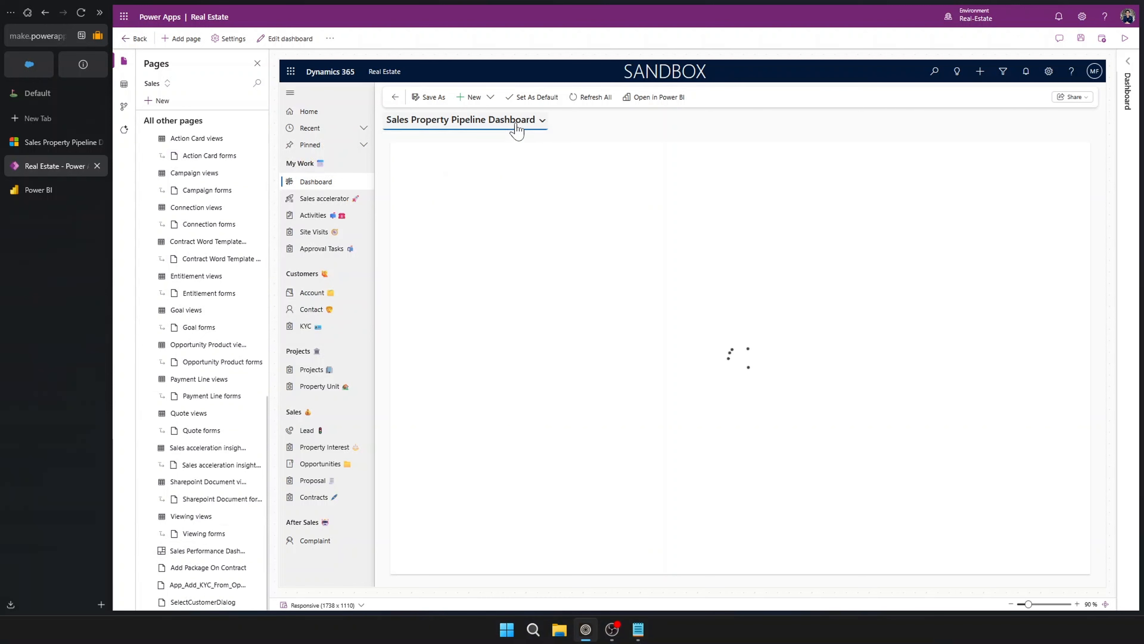
left_click(1081, 38)
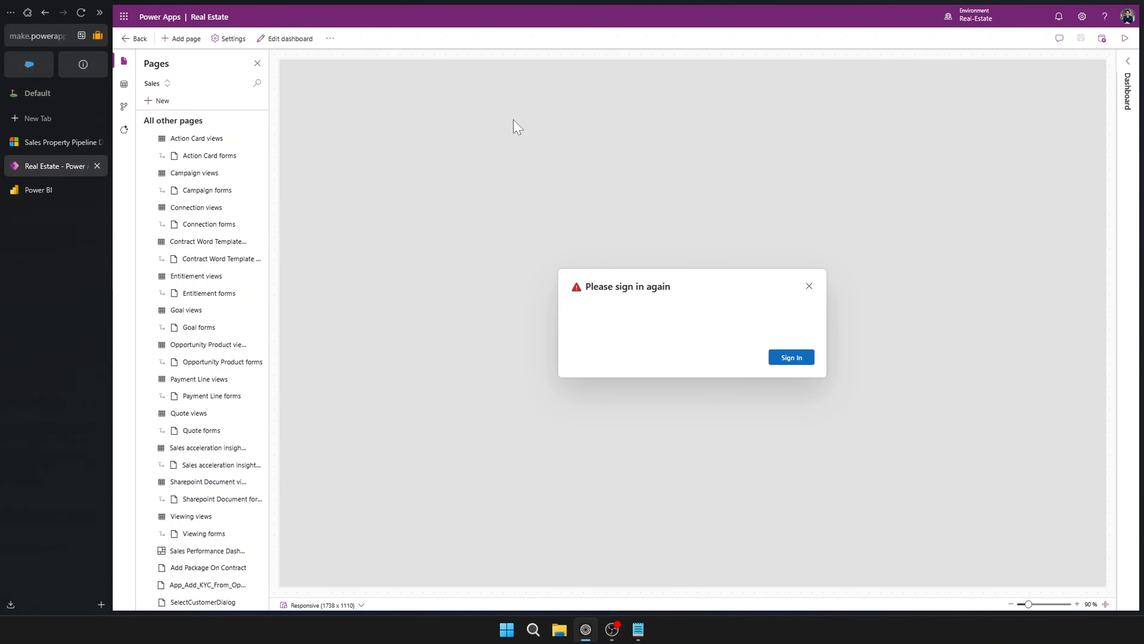
Sign in to the app preview again and switch its dashboard to Sales Performance Dashboard
left_click(787, 359)
left_click(505, 131)
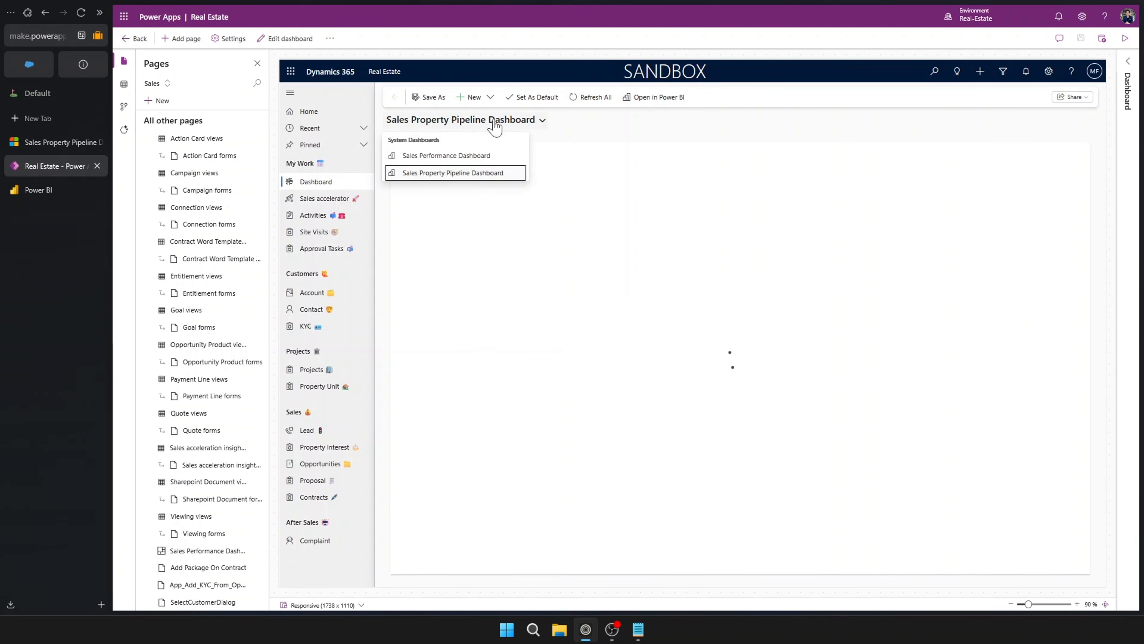
left_click(451, 157)
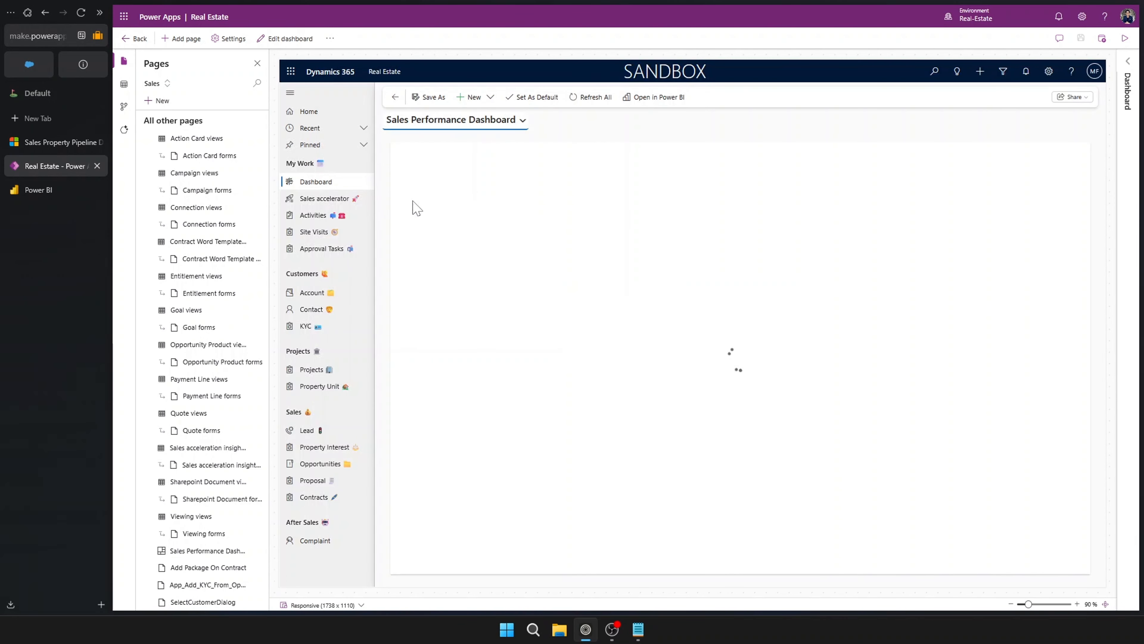
Switch to the Dynamics 365 Real Estate app, reload it and display the Sales Performance Dashboard
left_click(24, 142)
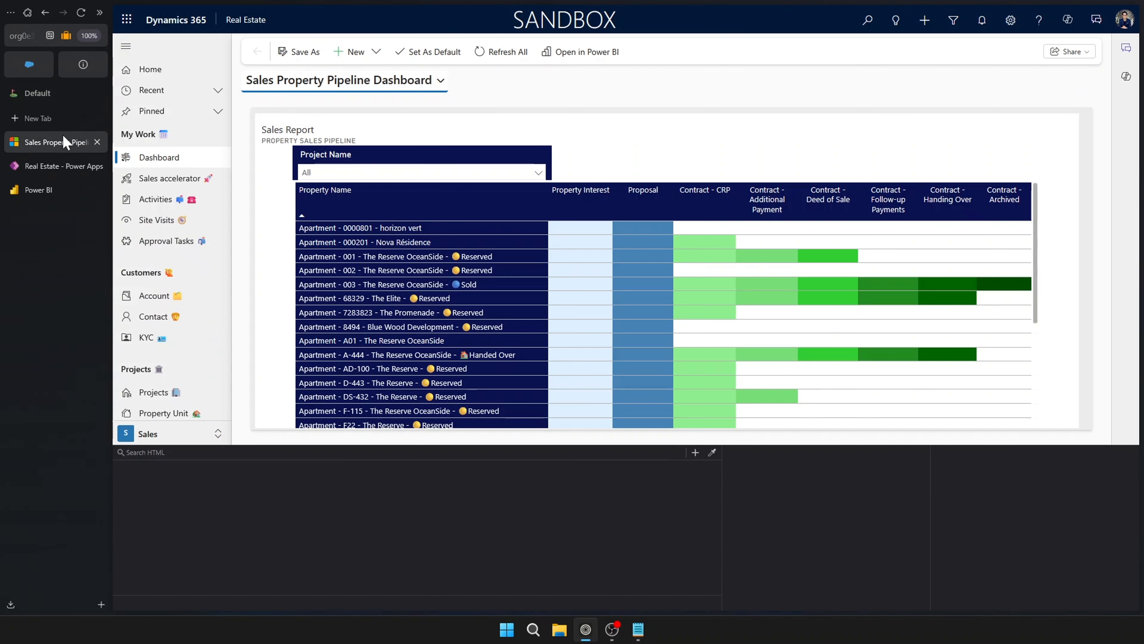
left_click(81, 12)
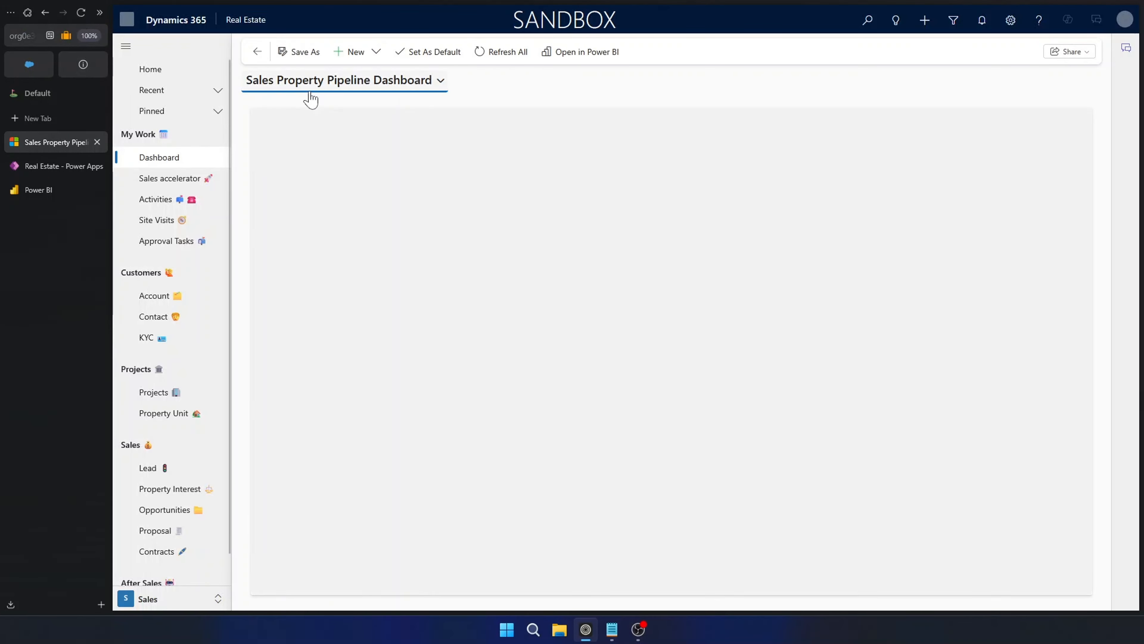
left_click(308, 89)
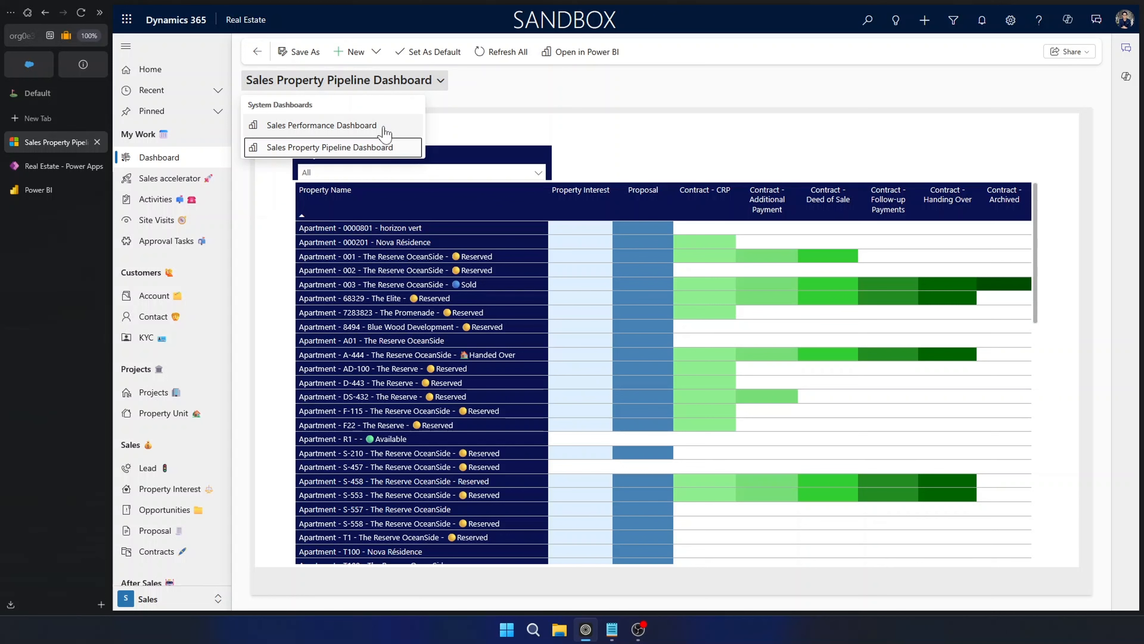
left_click(384, 129)
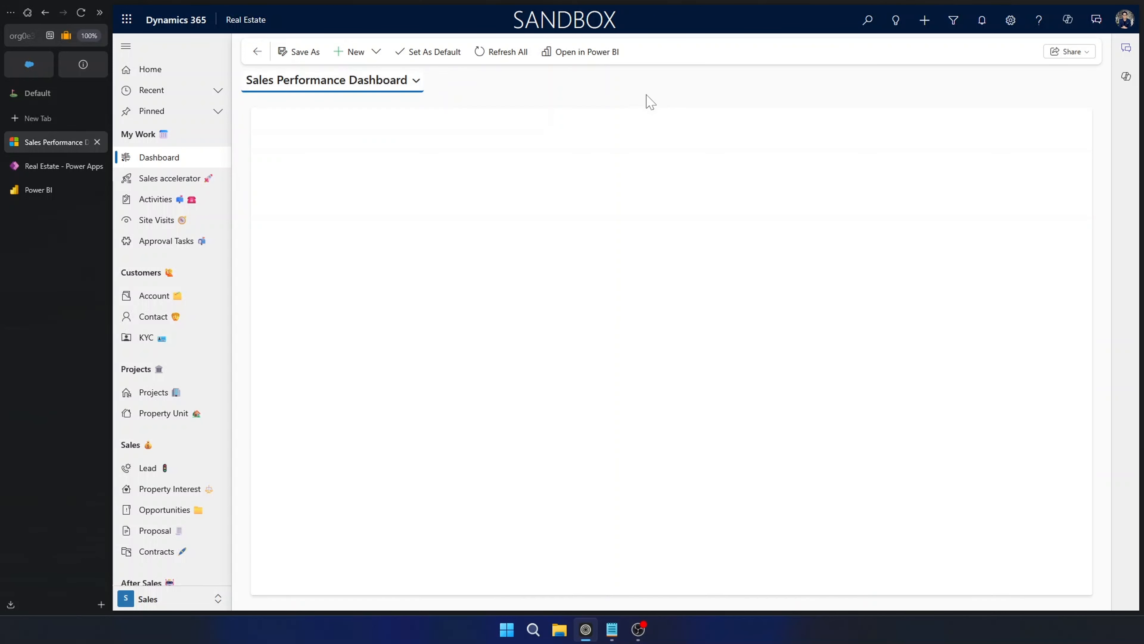